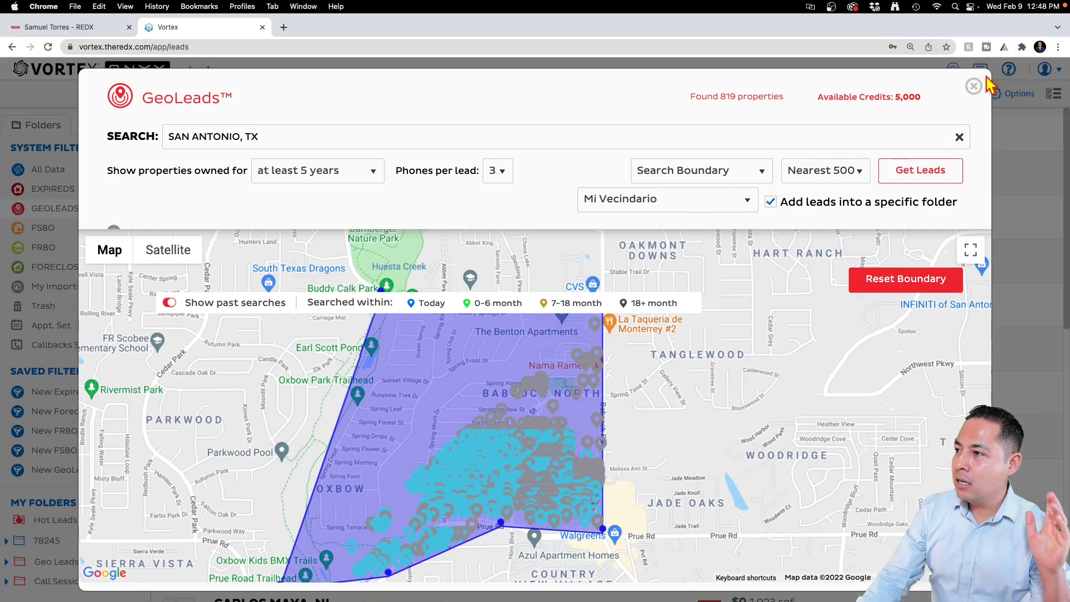
- Close the GeoLeads search and look through the subfolders of the 78245 folder
left_click(974, 85)
scroll(83, 340, "down", 2)
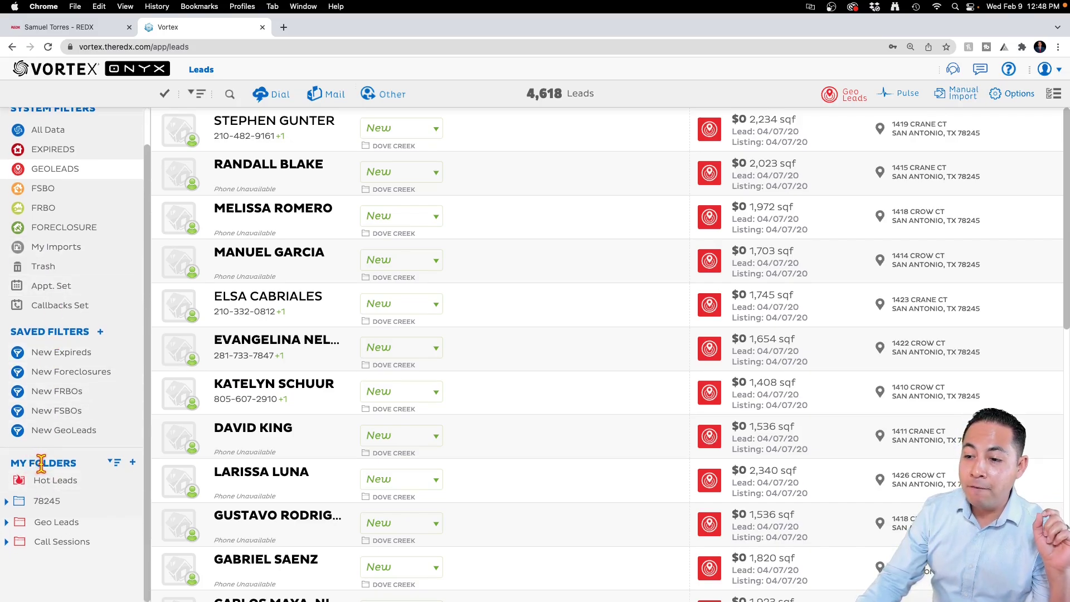
left_click(8, 502)
scroll(61, 513, "down", 3)
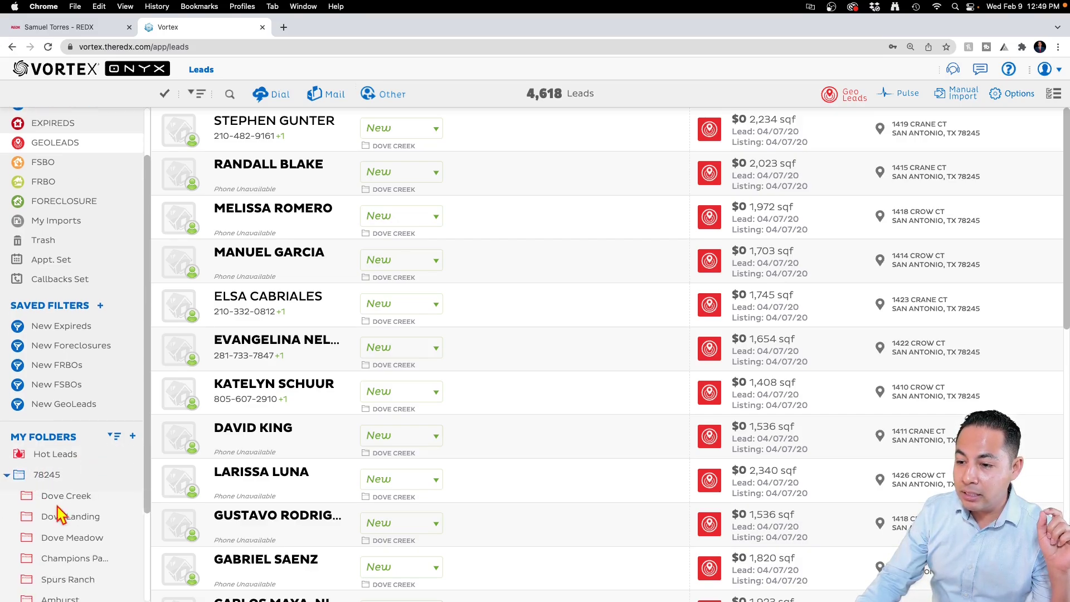
left_click(8, 383)
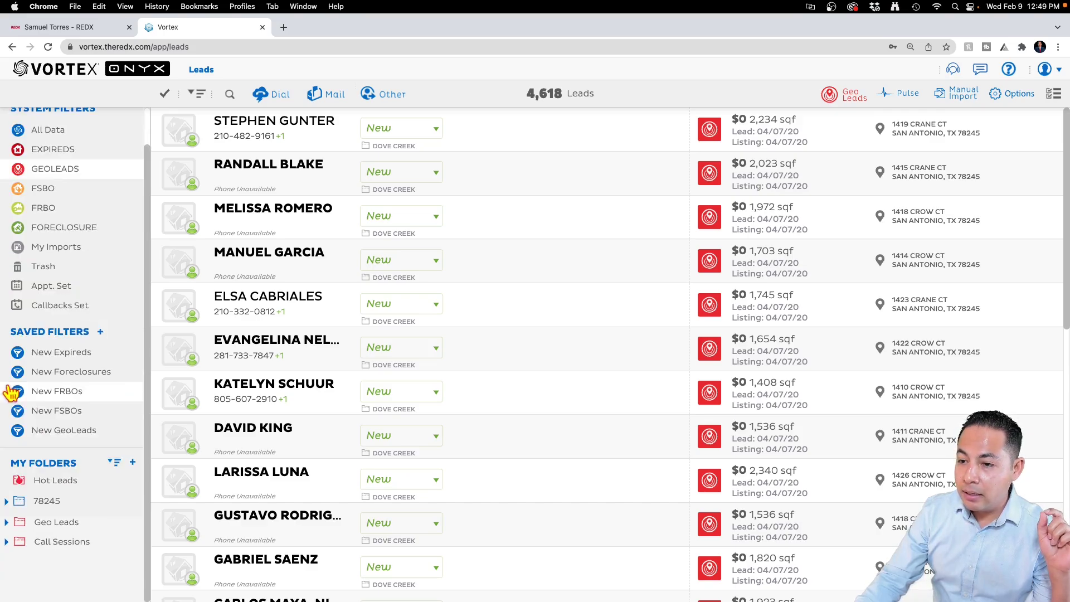
- View the leads in the Mi Vecindario folder under Geo Leads and collapse the Geo Leads folder
left_click(8, 522)
scroll(14, 519, "down", 5)
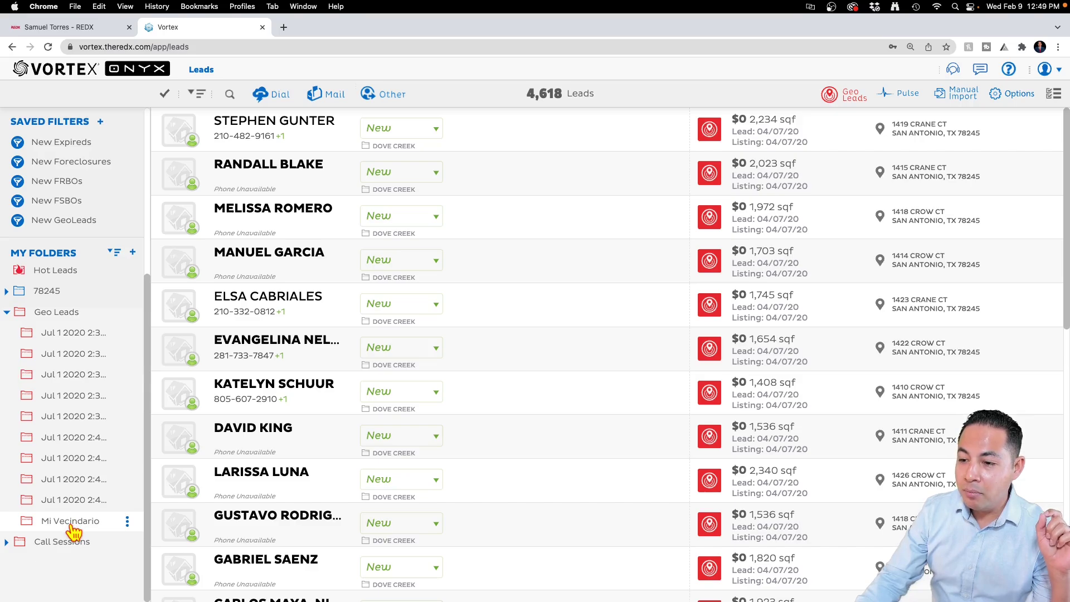
left_click(74, 527)
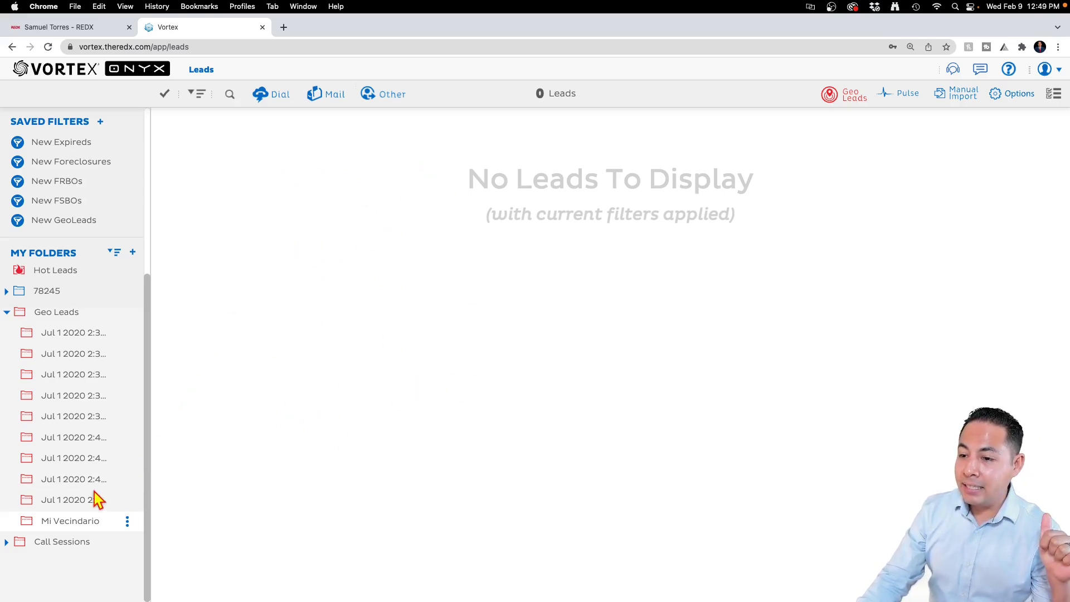
left_click(8, 314)
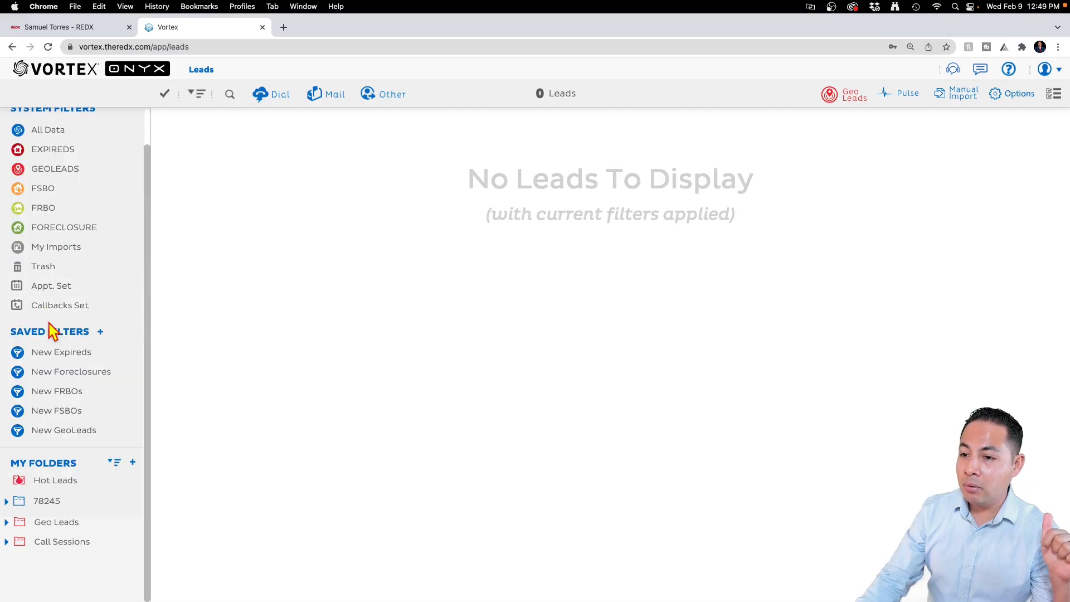
left_click(56, 505)
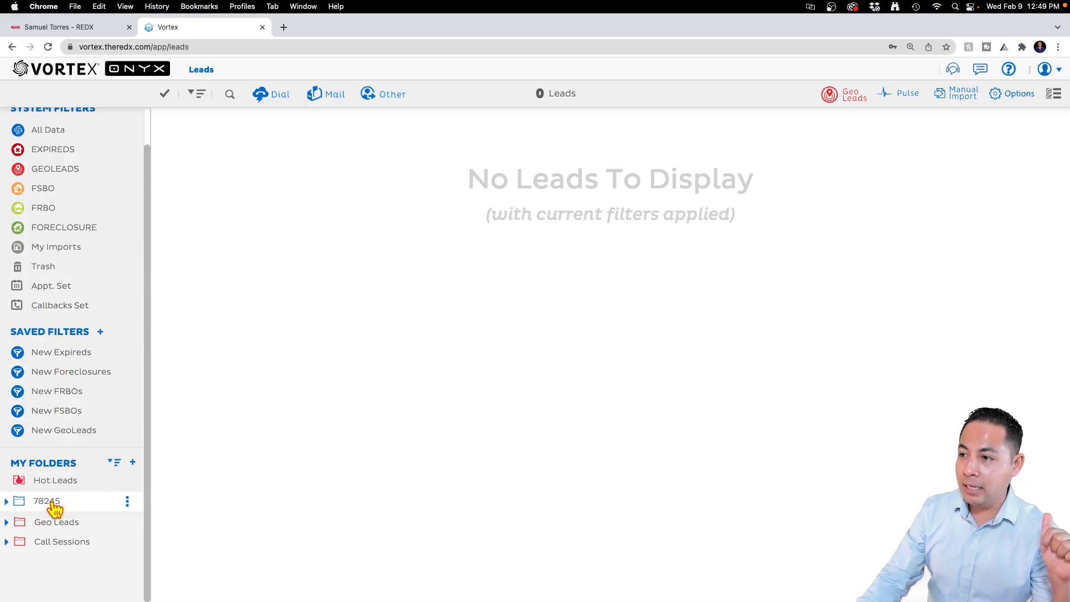
left_click(55, 542)
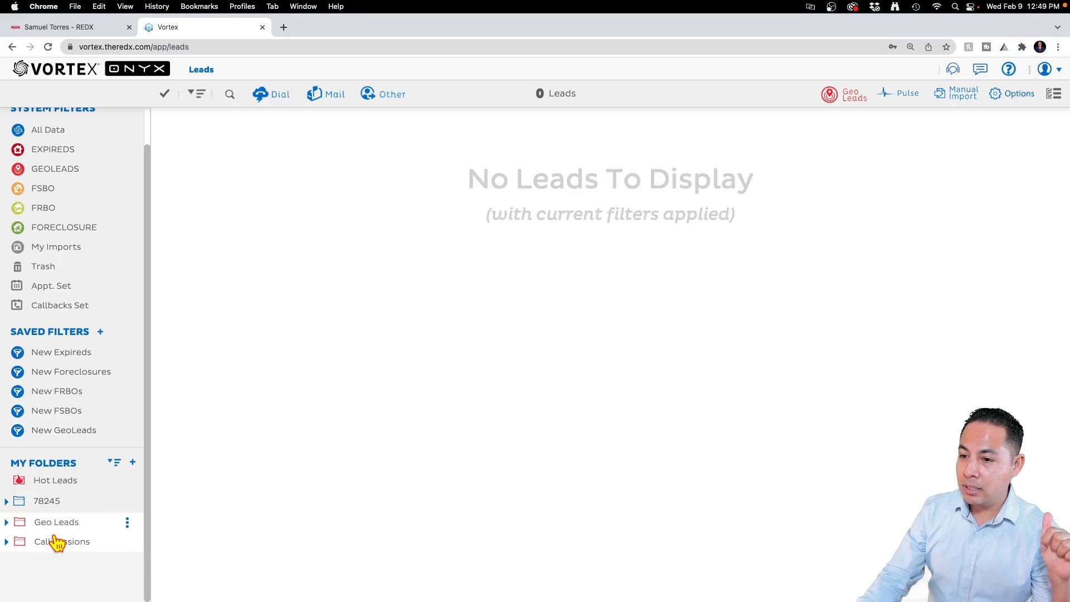
- Select all leads under the GEOLEADS filter and open their dial settings without resuming the previous dial campaign
left_click(61, 170)
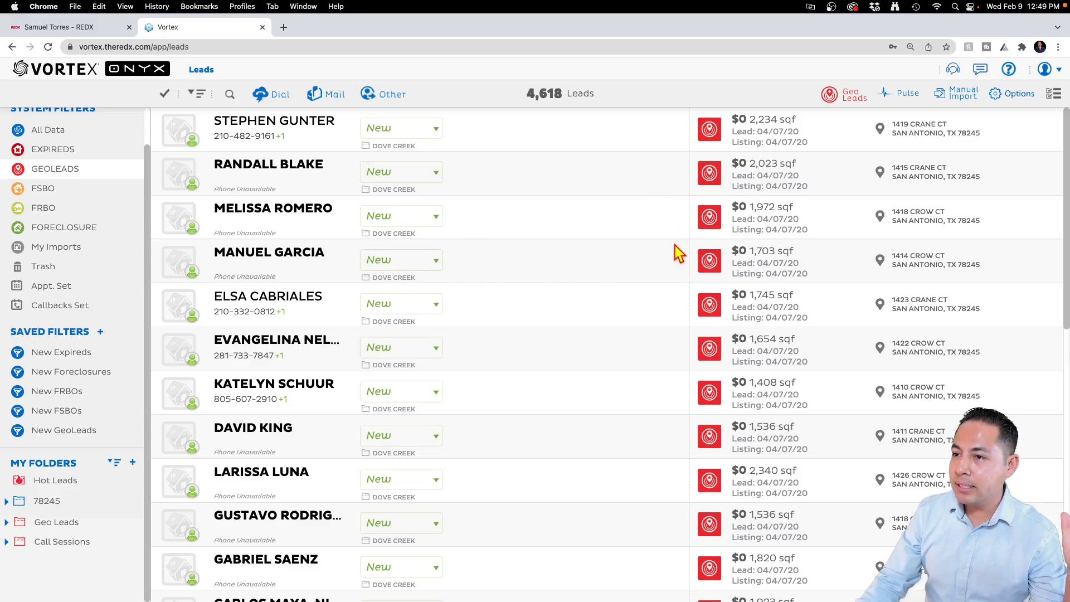
left_click(167, 98)
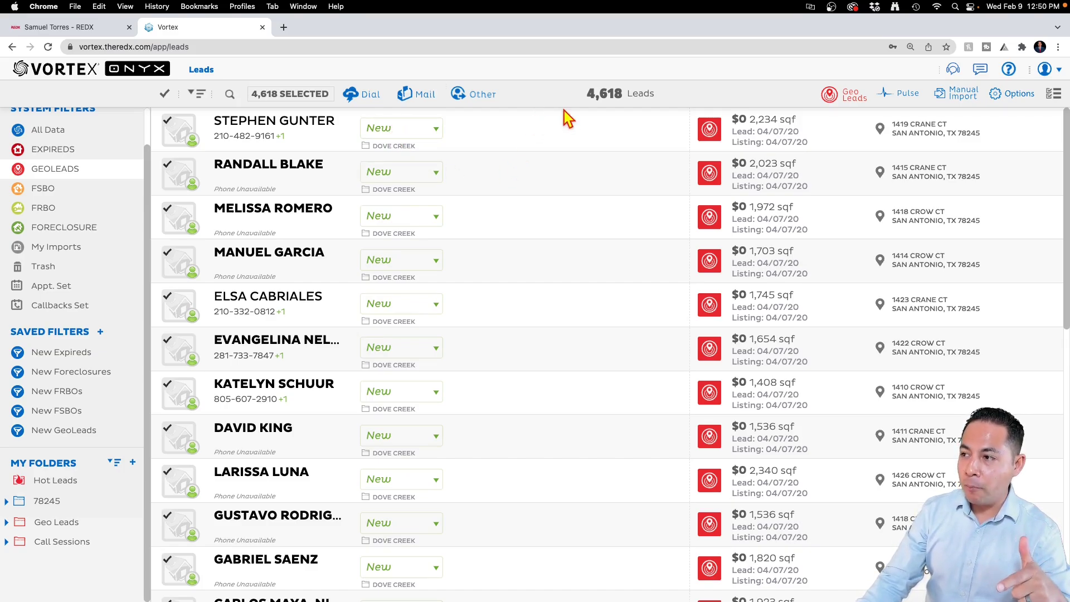
left_click(366, 100)
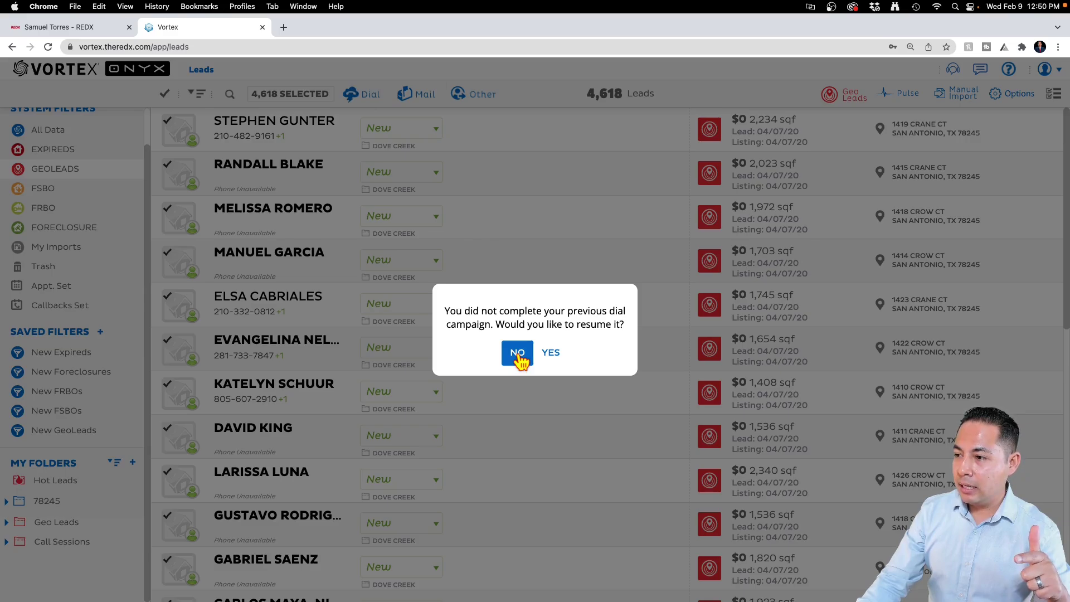
left_click(518, 353)
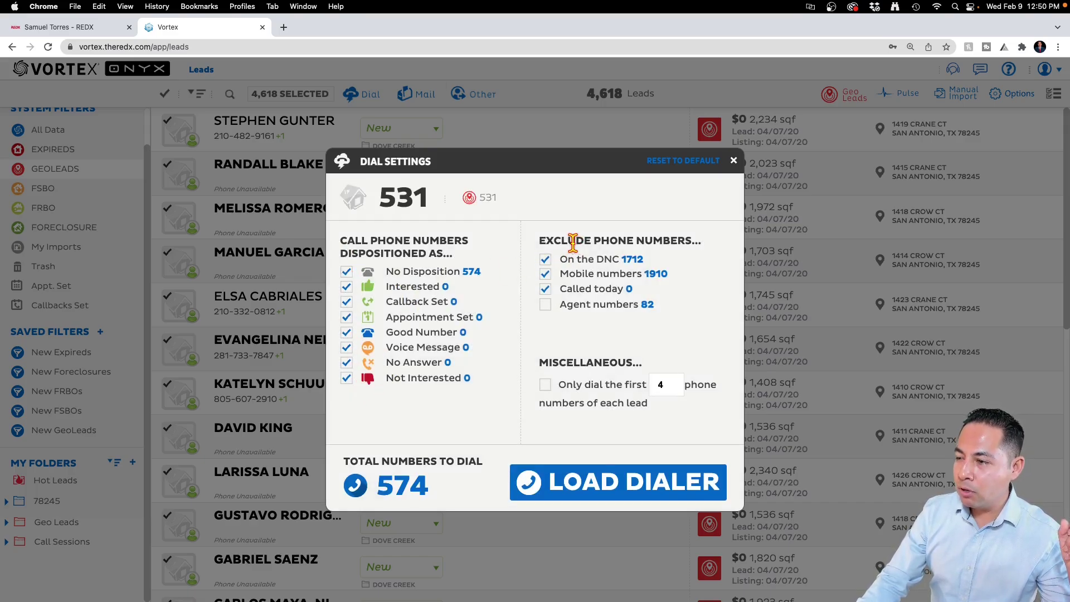
- Stop excluding phone numbers on the DNC from the dial campaign and accept the compliance notice
left_click_drag(538, 240, 641, 306)
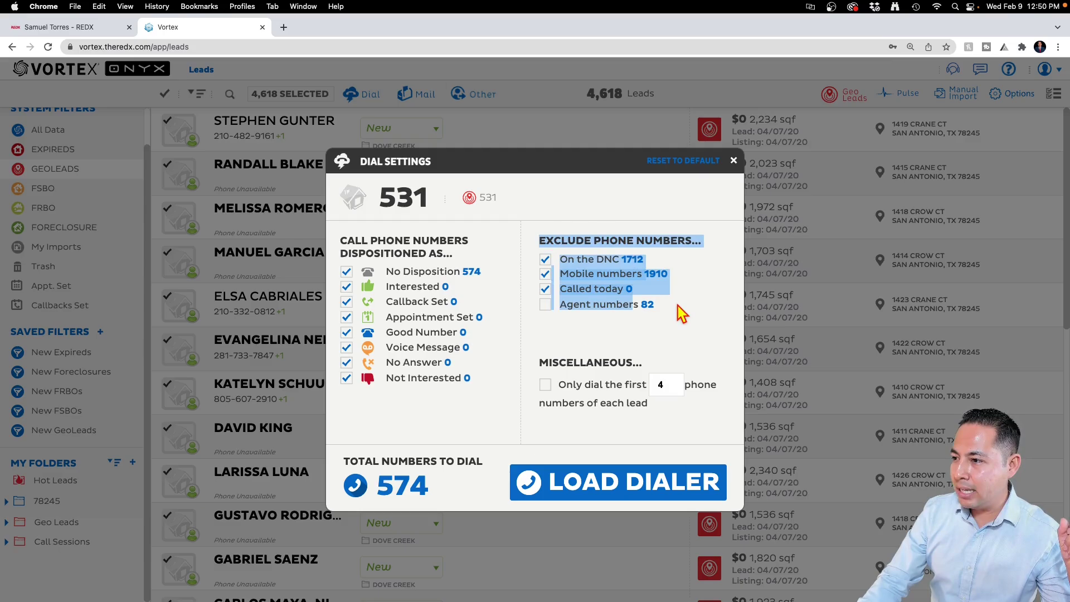
left_click(711, 319)
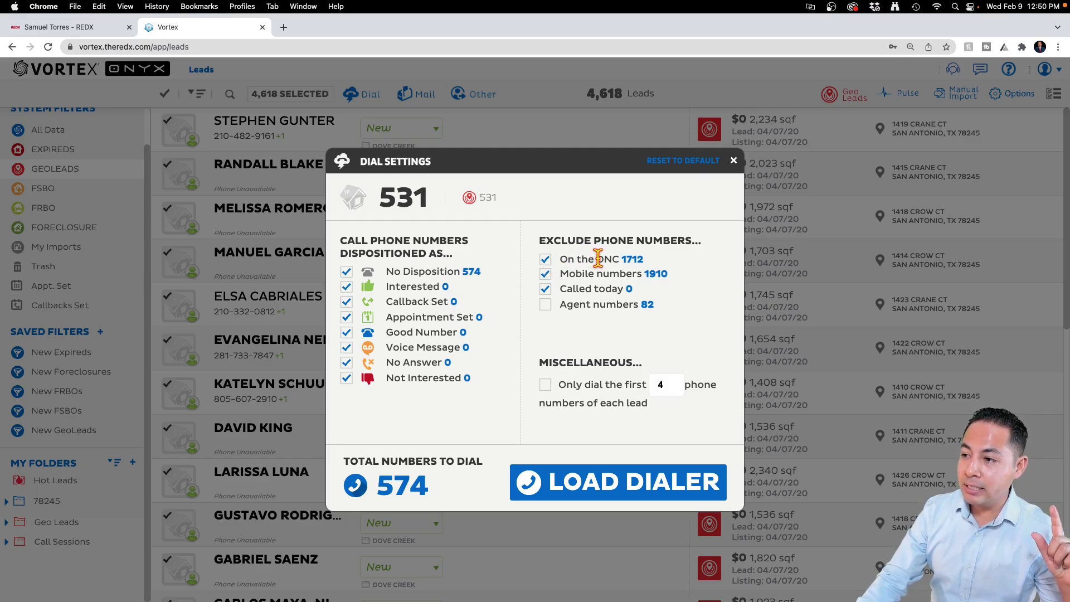
left_click_drag(598, 258, 619, 258)
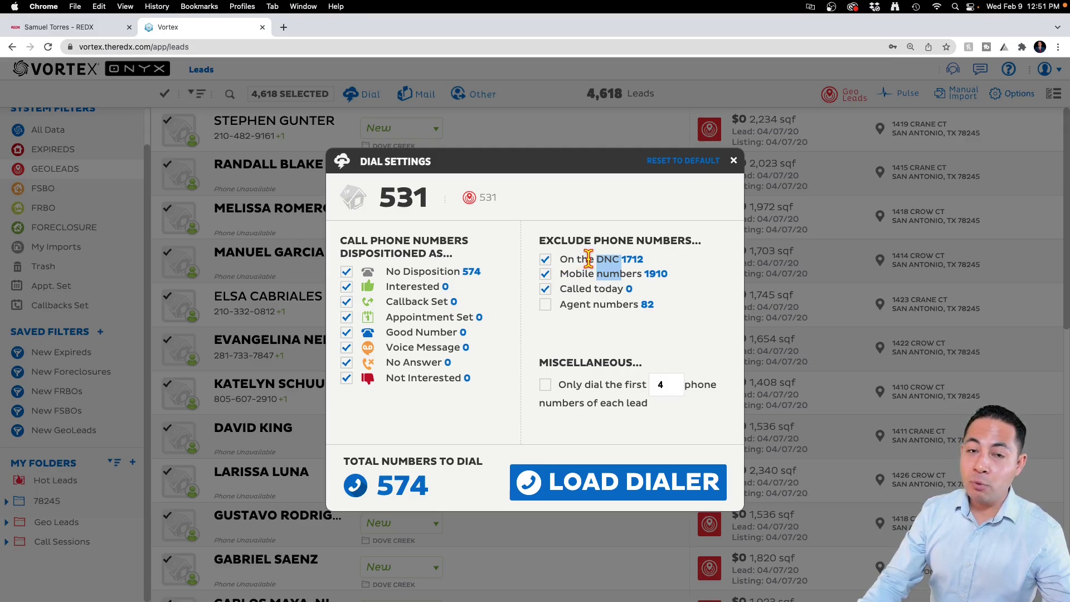
left_click(546, 260)
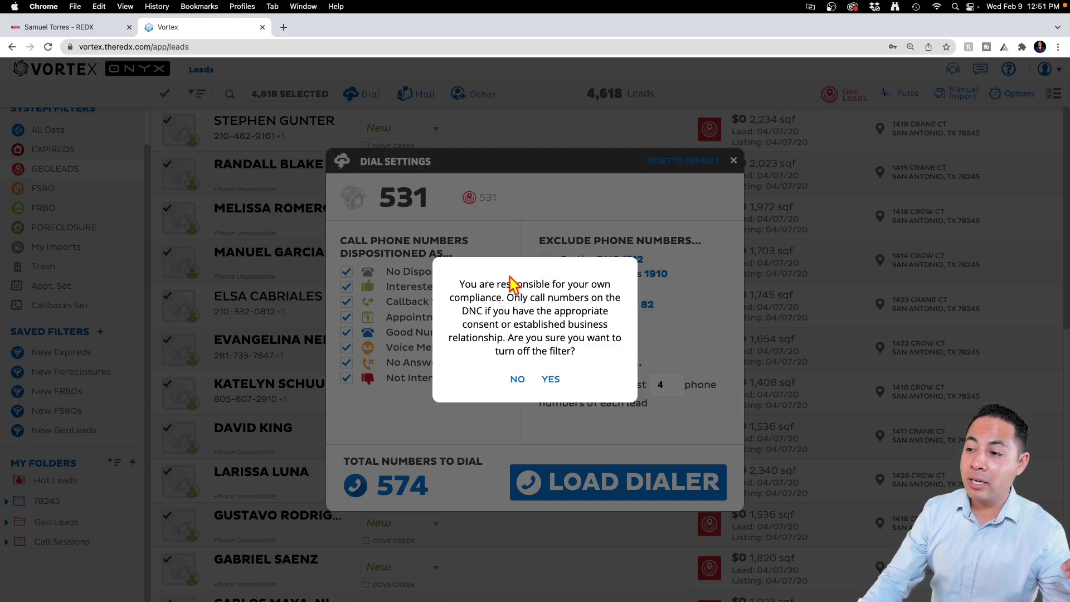
left_click_drag(461, 281, 599, 355)
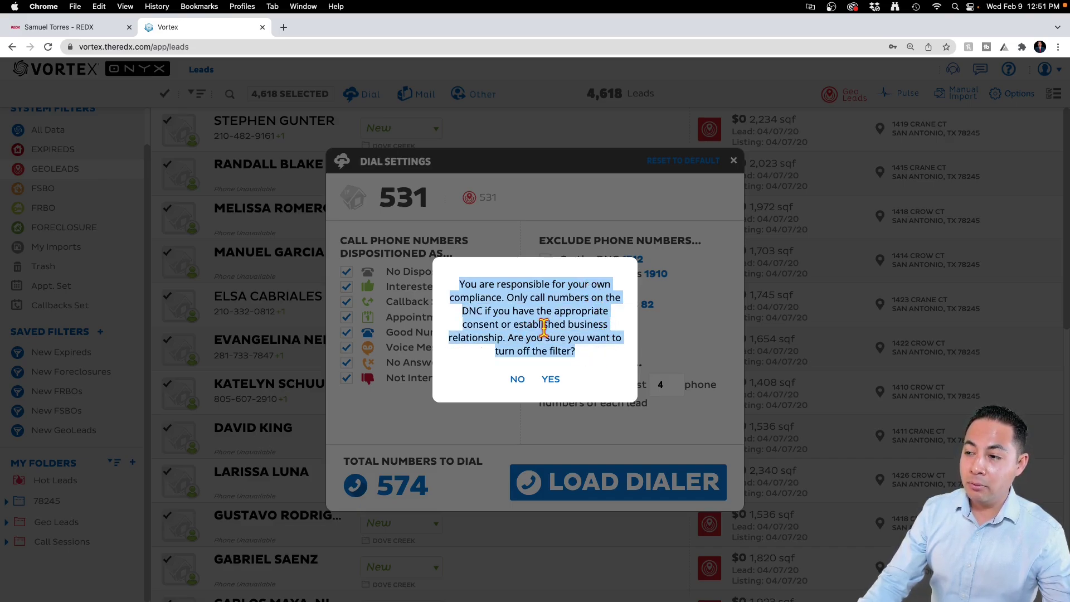
left_click(506, 338)
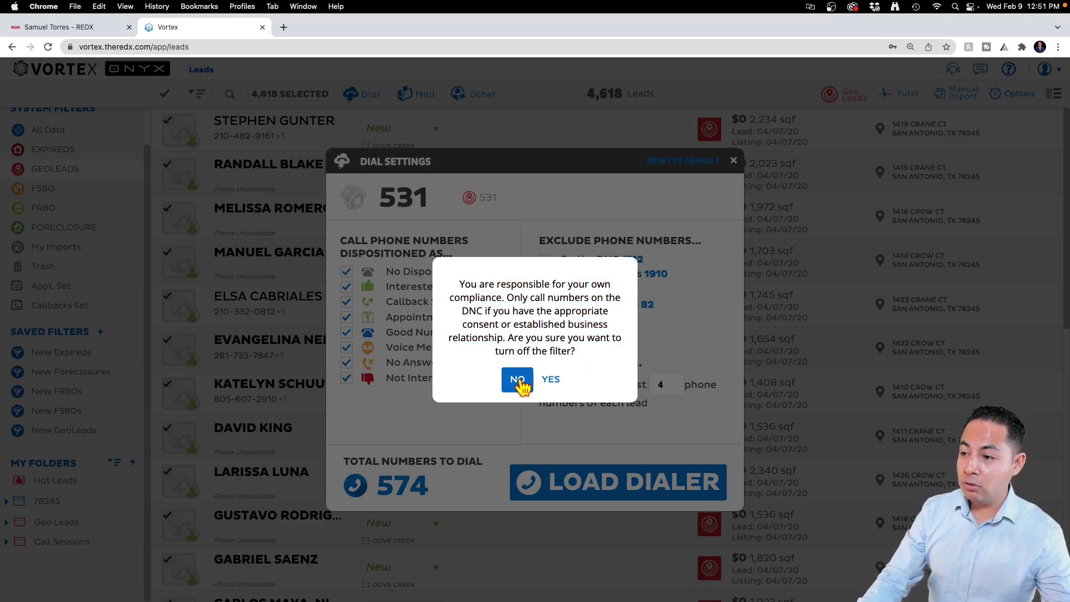
left_click(553, 381)
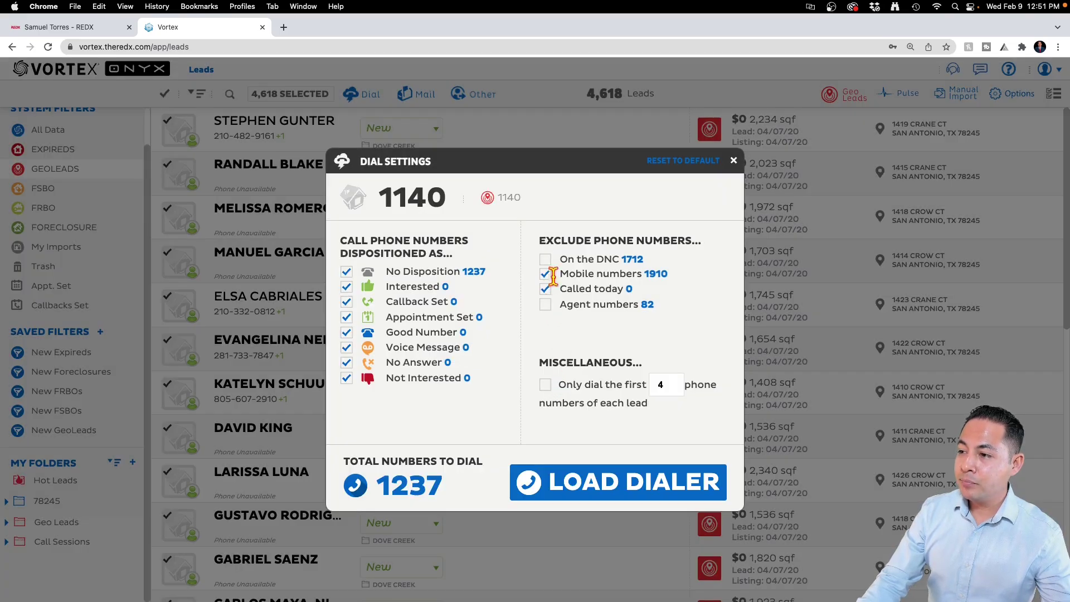
- Stop excluding mobile numbers and numbers called today from the dial campaign
left_click_drag(677, 284, 559, 269)
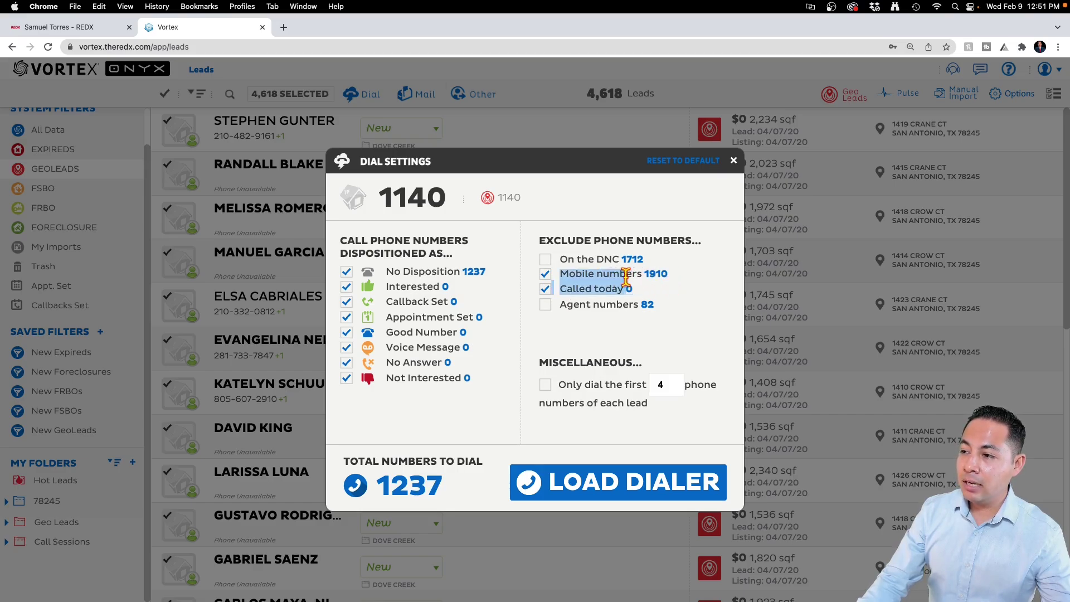
left_click(547, 275)
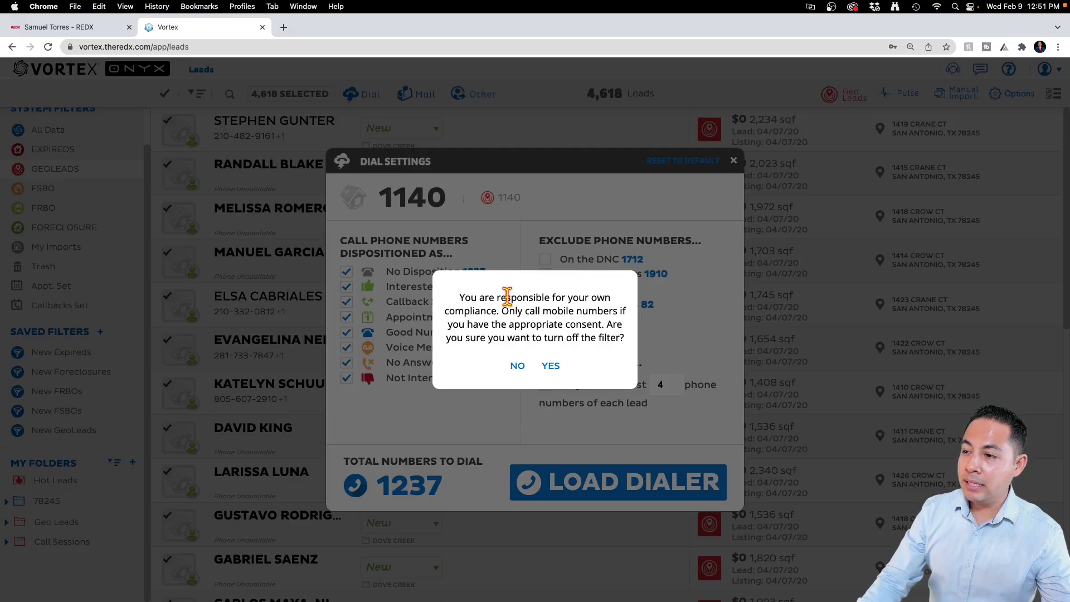
left_click(552, 368)
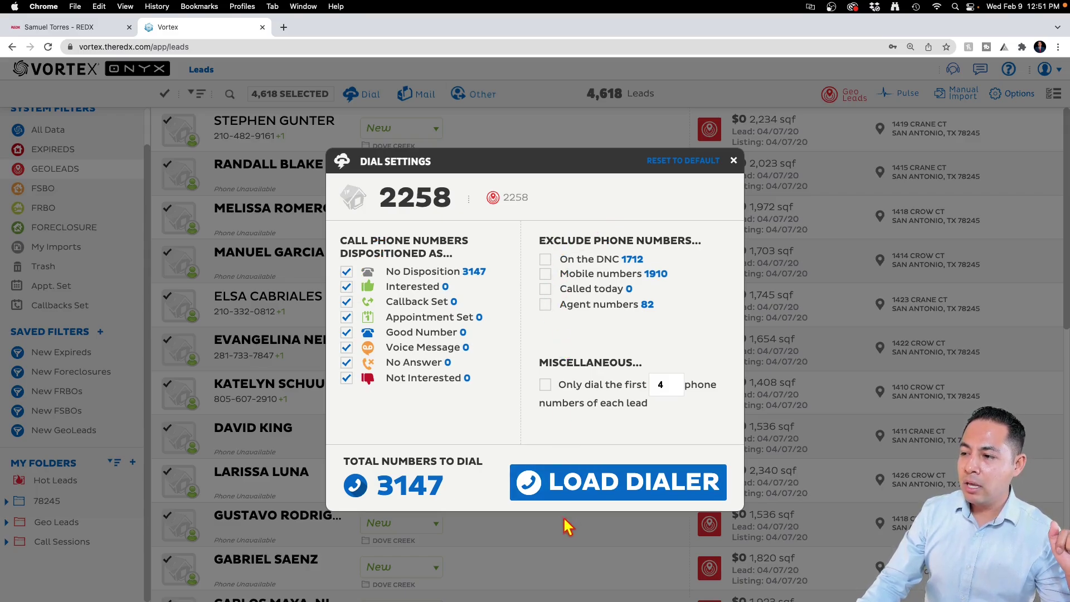
- Load the dialer with the selected leads and connect to it with the Dial in with phone option
left_click(593, 495)
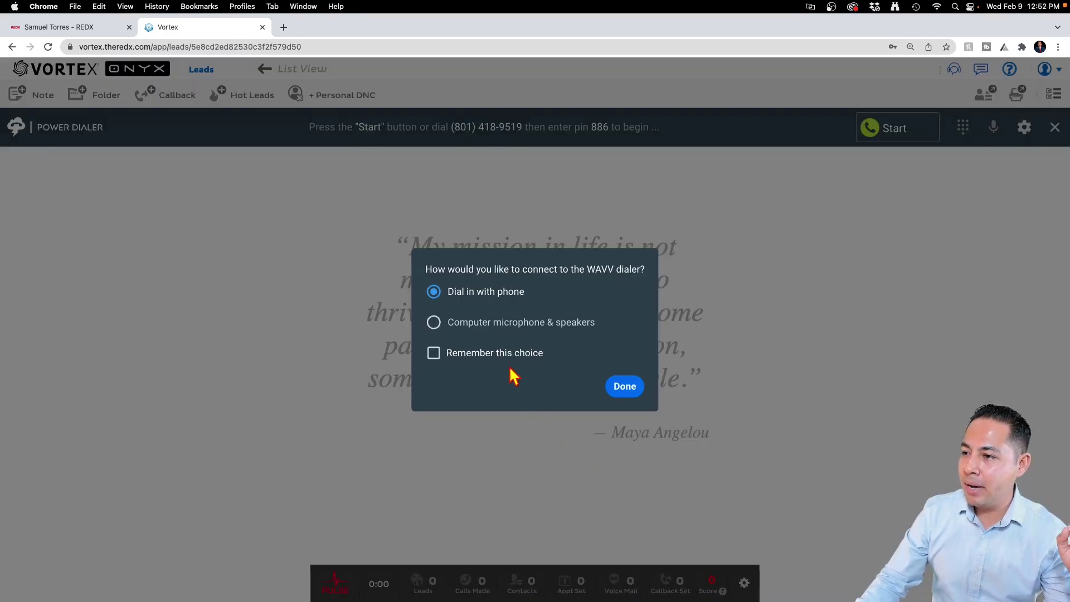
left_click(619, 387)
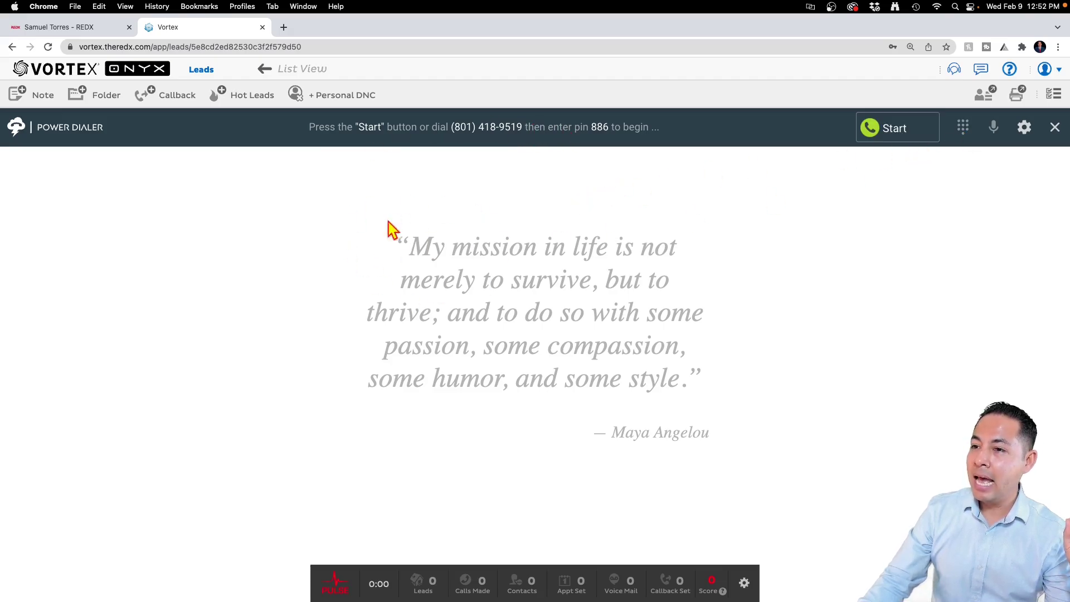
- Review the power dialer's general settings, including time zone protection and call recording, and close them
left_click(1026, 129)
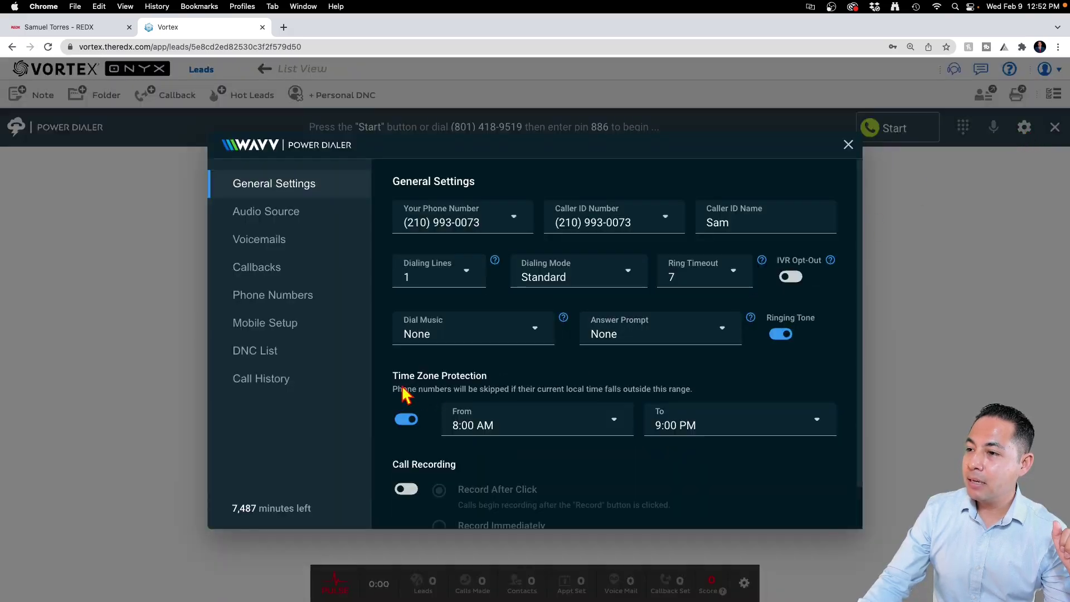
scroll(473, 318, "down", 2)
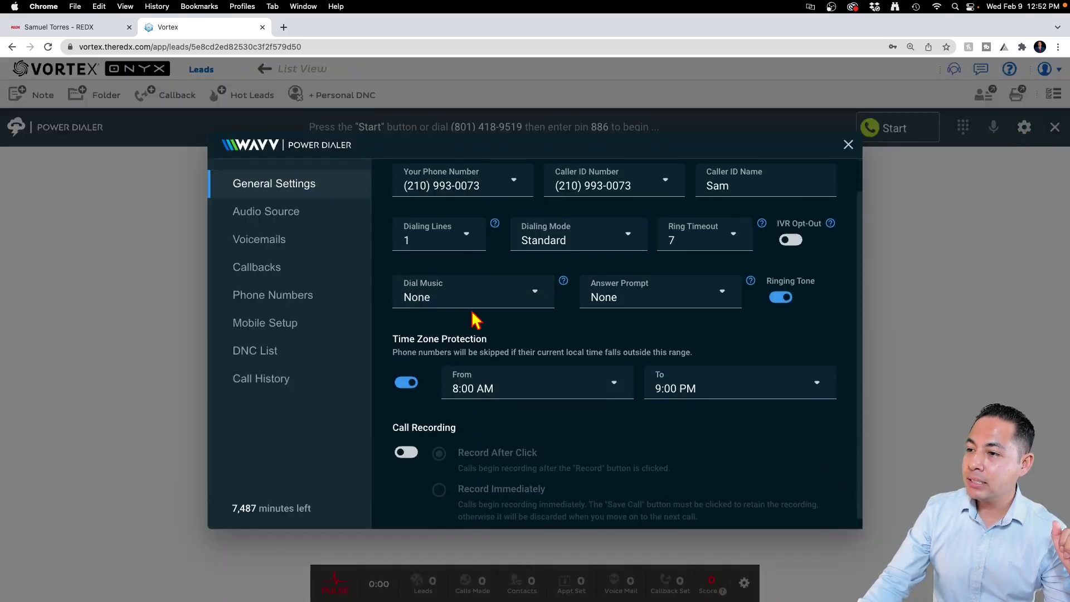
left_click(848, 145)
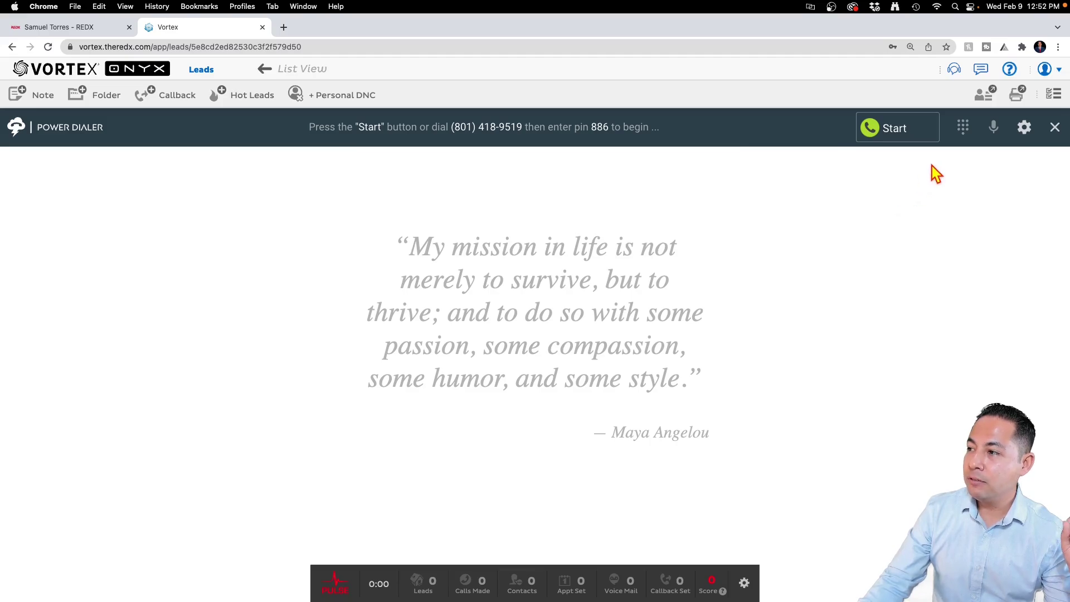